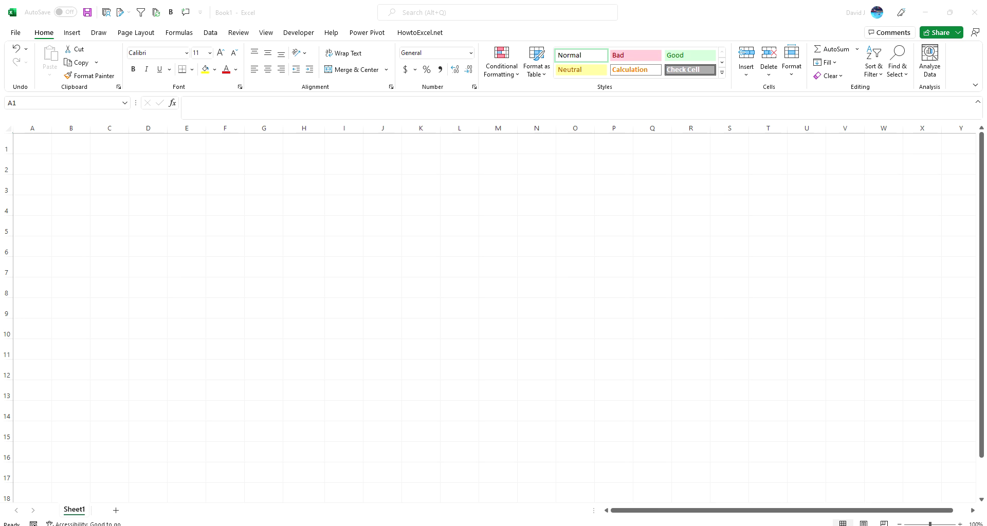
Define a workbook-scoped name times5 that refers to =LAMBDA(x,x*5).
left_click(180, 34)
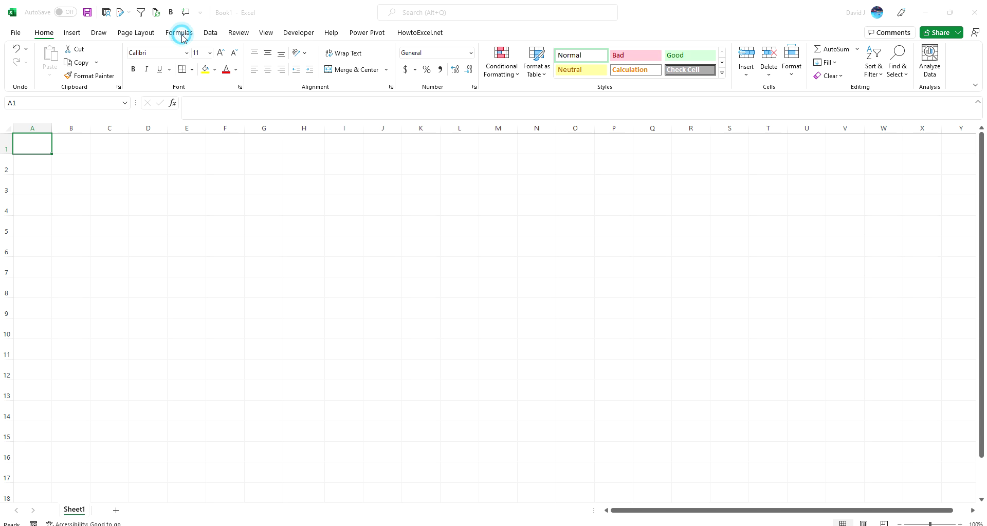
left_click(316, 70)
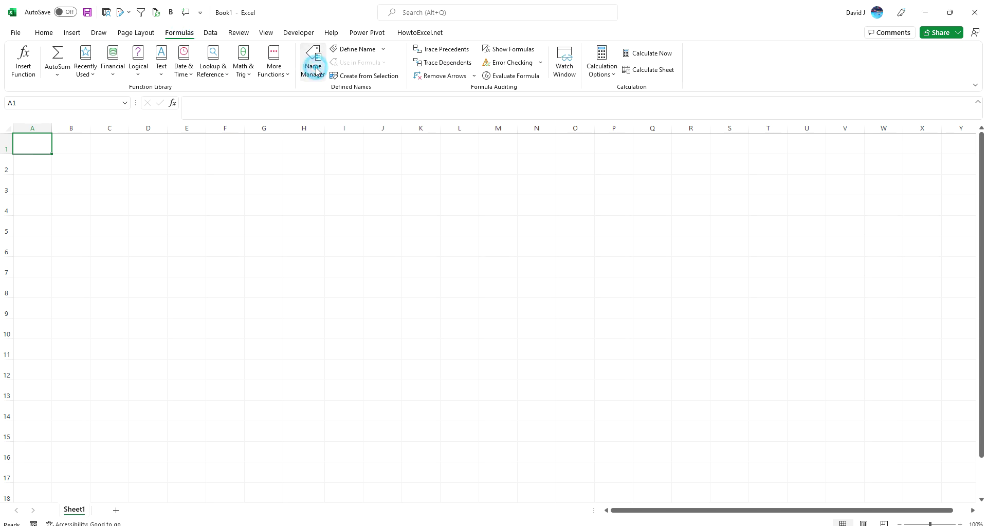
left_click(316, 312)
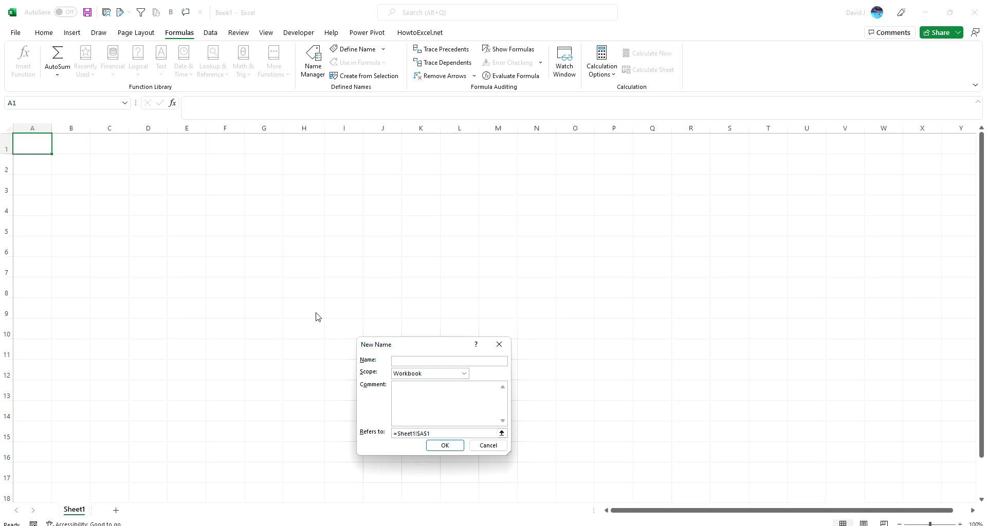
type("times5")
left_click(434, 434)
left_click_drag(405, 430, 384, 423)
type("=")
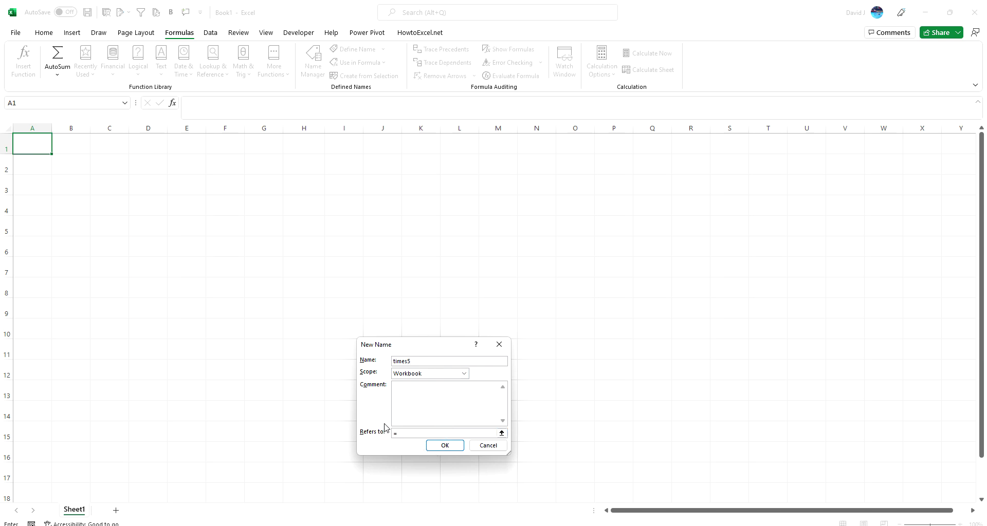
type("LAMBDA(x,x*5")
left_click(444, 446)
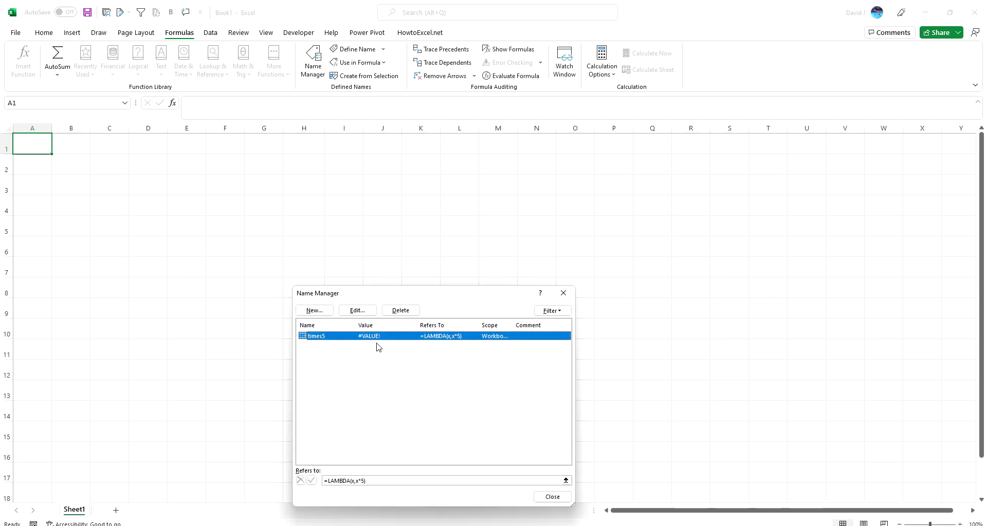
left_click(552, 497)
Enter 100 in cell K4 as a test value for the times5 function.
left_click(410, 211)
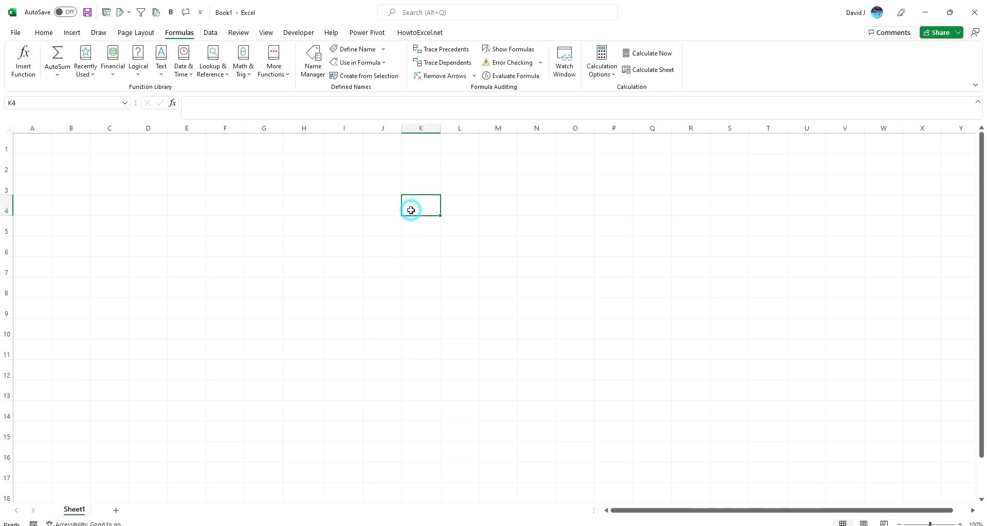
double_click(414, 209)
type("100")
key("Return")
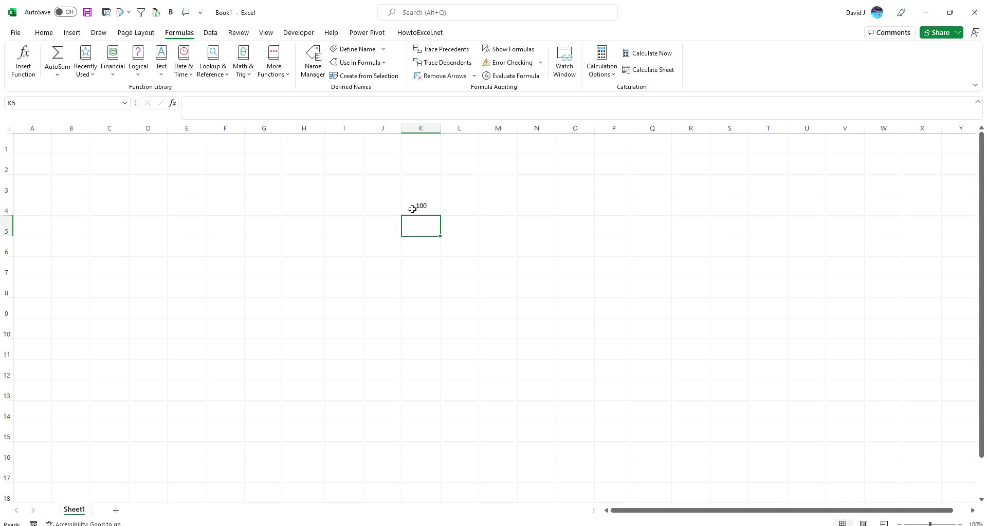
Enter the formula =times5(K4) in cell M4.
left_click(488, 204)
type("=times")
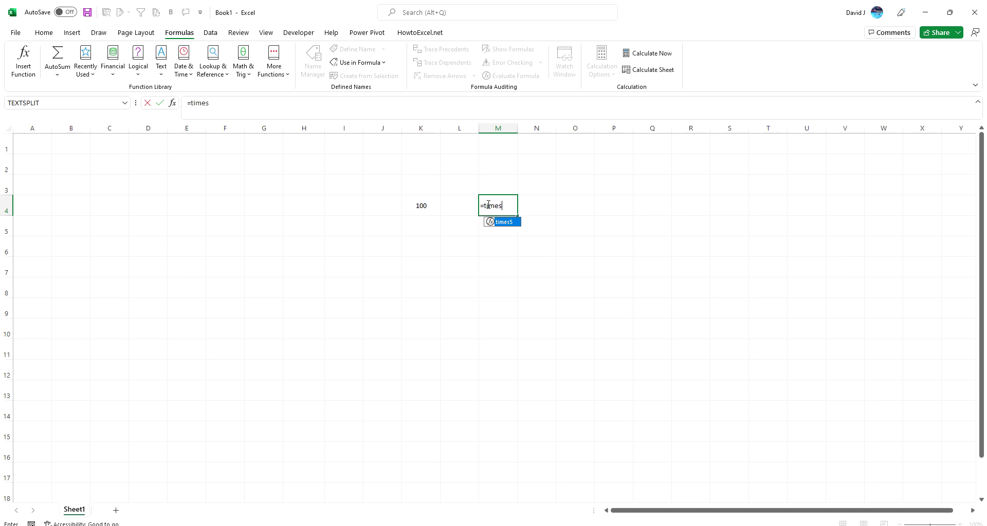
key("Tab")
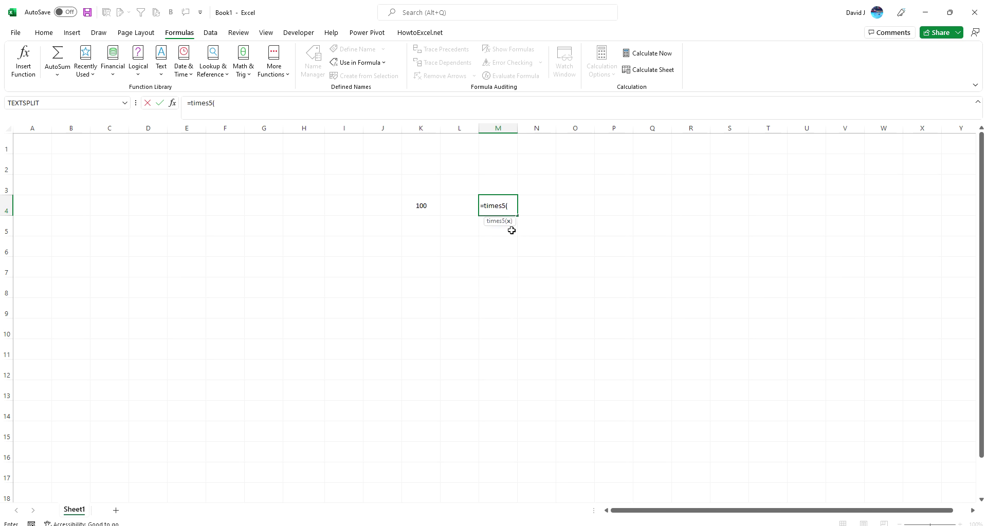
left_click(423, 209)
type(")")
key("Return")
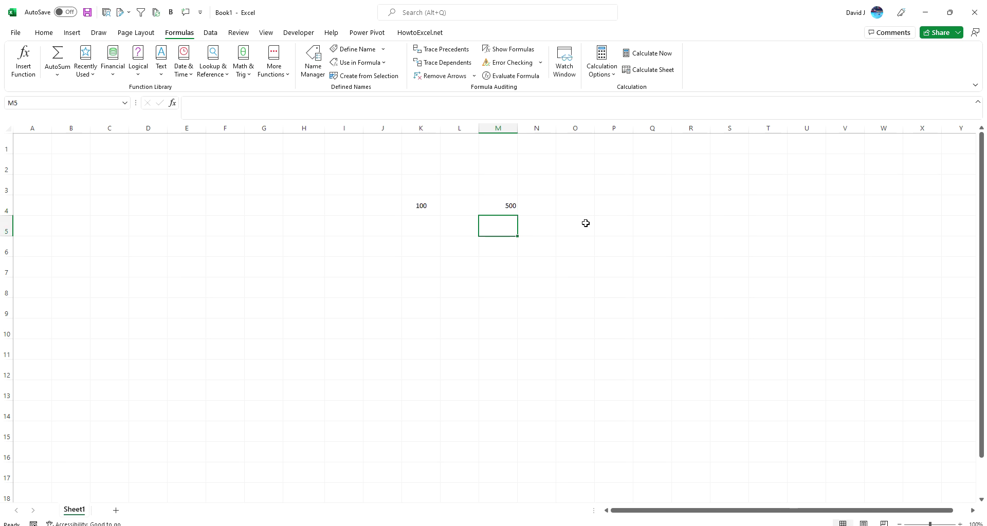
Change the test value in K4 to 200 to try times5 with another number.
left_click(438, 205)
type("1")
key("Return")
left_click(430, 199)
type("200")
key("Return")
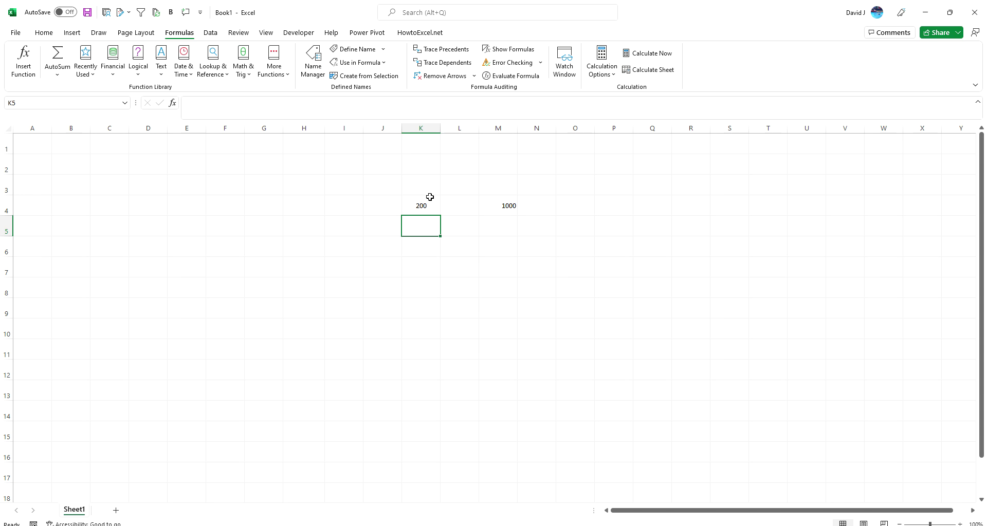
Clear cells K4:M4, and enter 10 in K4 and 200% in K5 as the growth-rate inputs.
left_click_drag(429, 197, 489, 203)
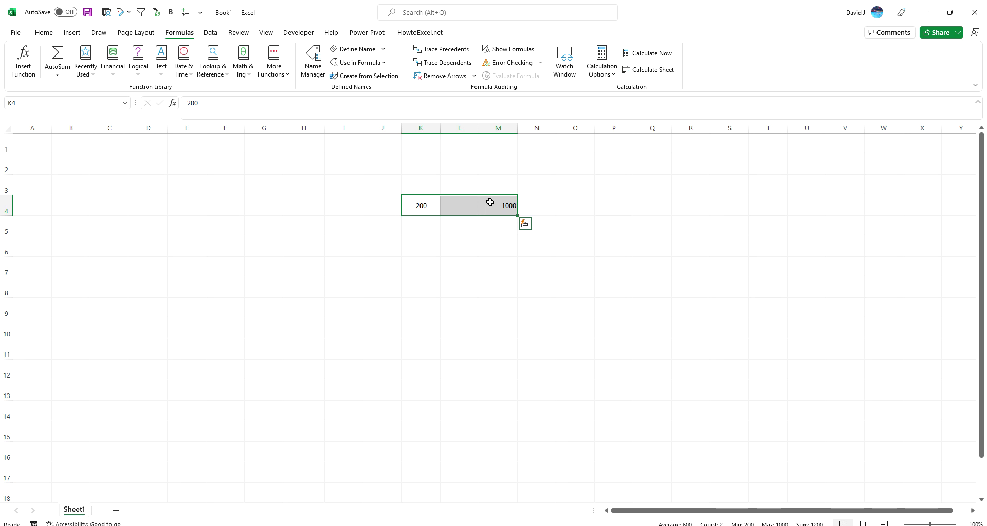
key("Delete")
left_click(429, 203)
type("10")
key("Return")
type("200%")
key("Return")
Enter the compound growth formula =(1+K5)^(1/K4)-1 in cell M5.
left_click(495, 231)
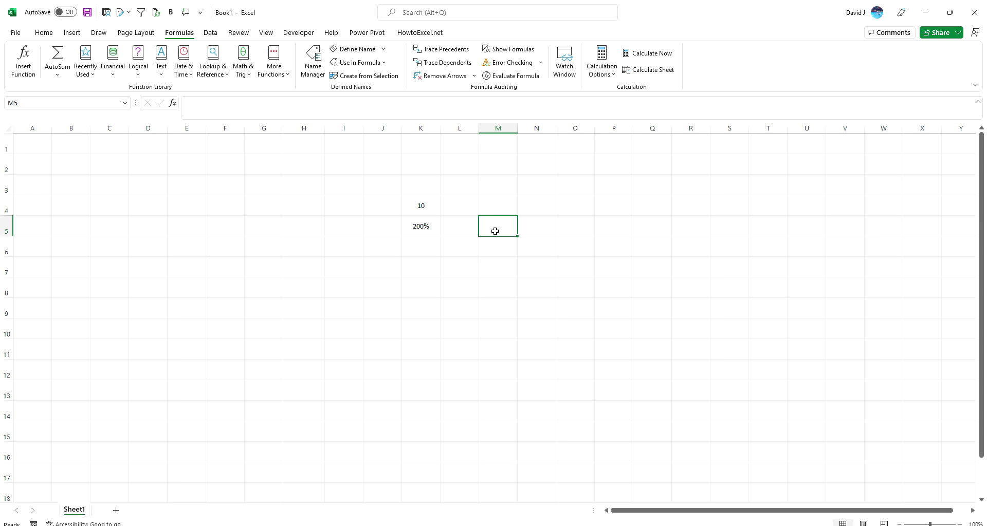
type("=")
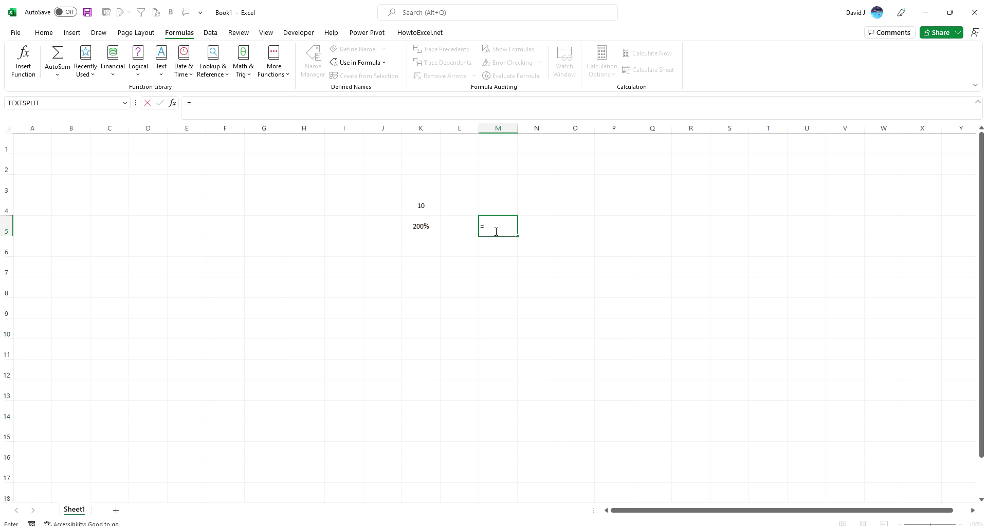
type("(1+")
key("Left")
key("Left")
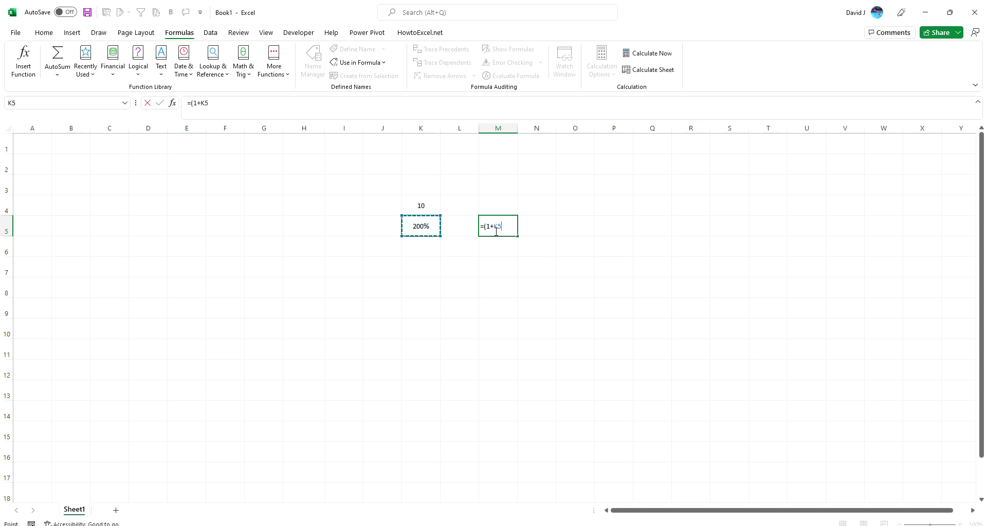
type(")^(1/")
key("Left")
key("Up")
key("Left")
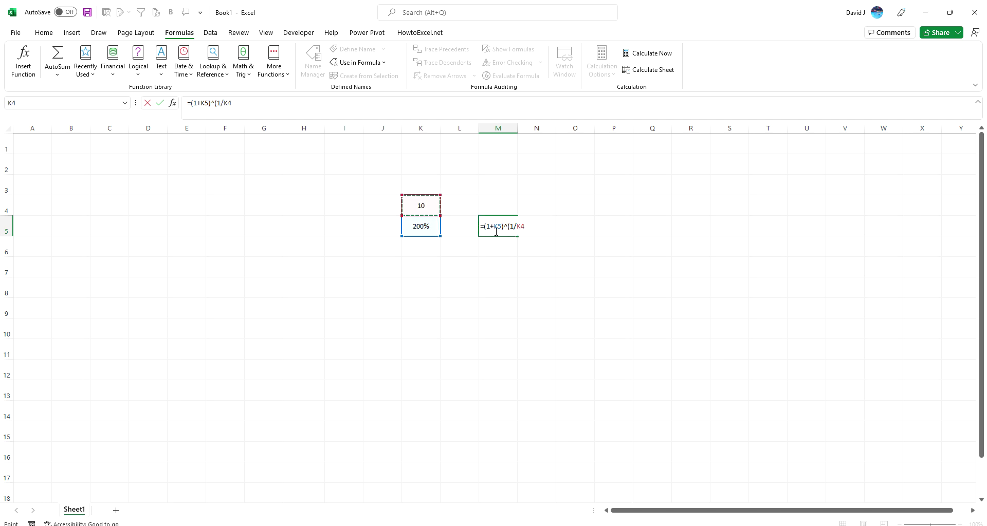
type(")-1")
key("Return")
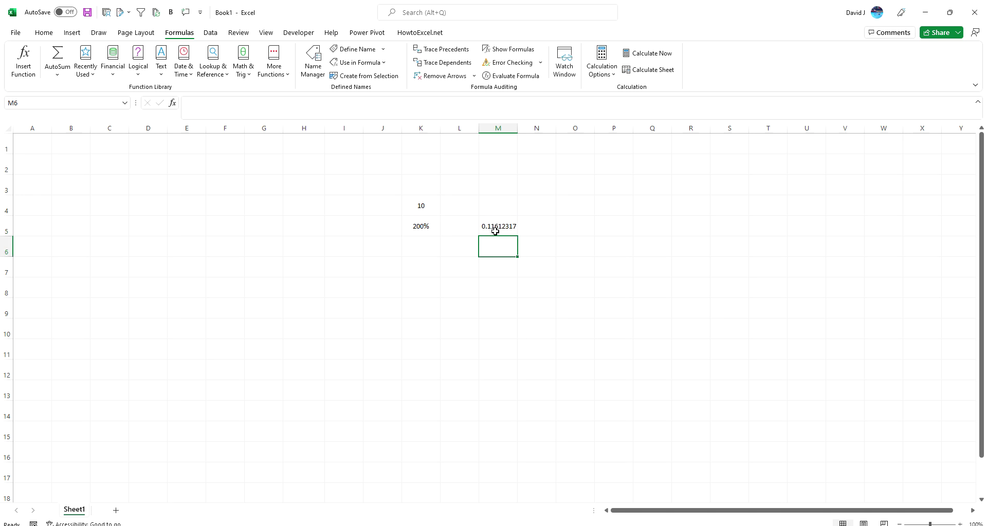
Format the growth rate in cell M5 as a percentage.
left_click(495, 232)
left_click(44, 33)
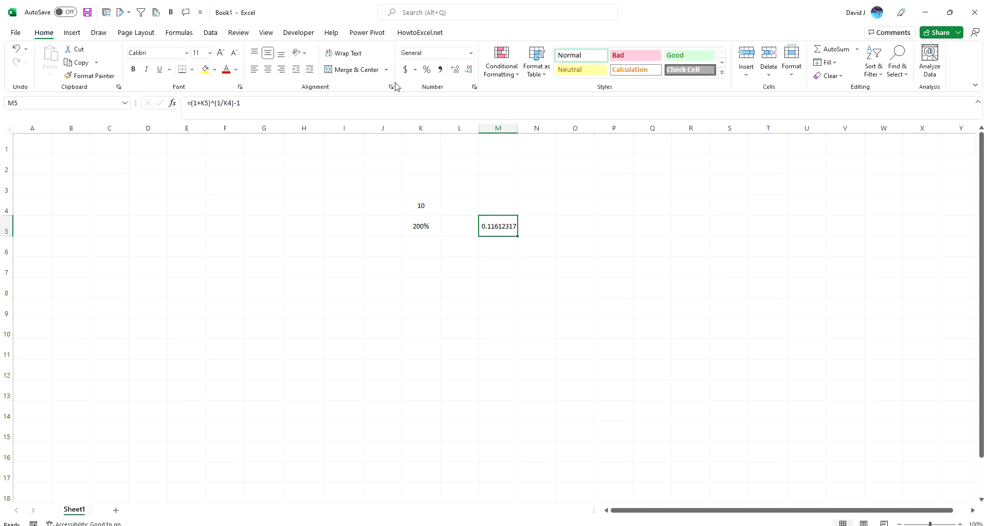
left_click(426, 71)
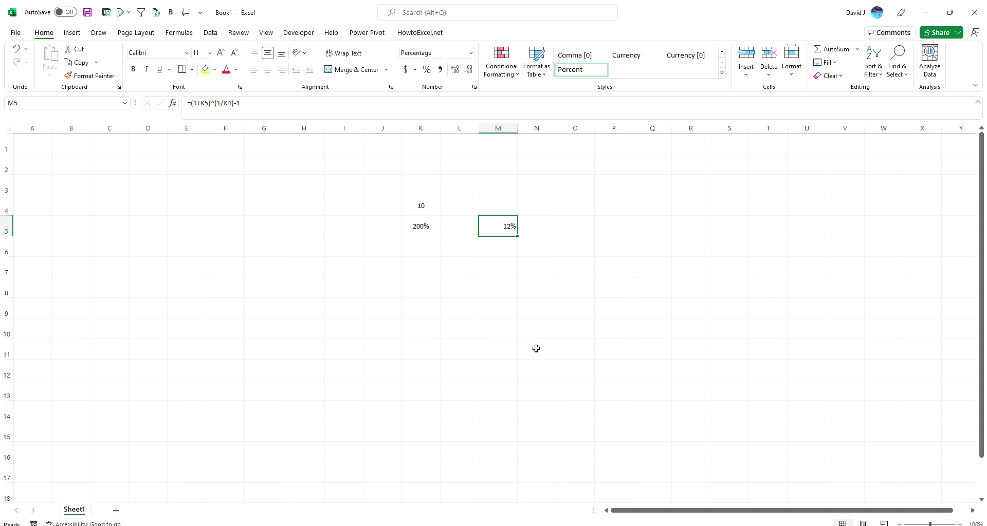
Check the growth rate with the formula =(1+M5)^10 in M6, and delete that check formula again.
left_click(511, 243)
type("=(1+")
left_click(507, 226)
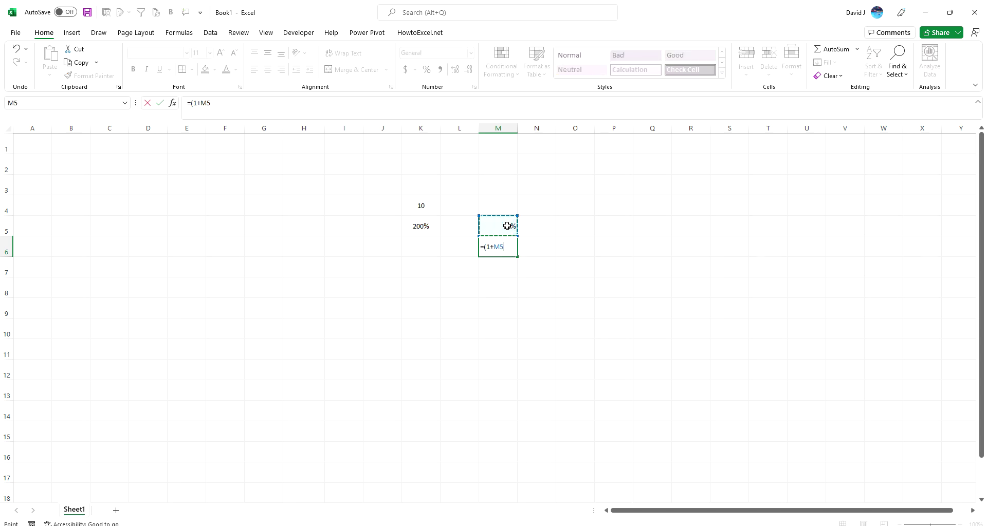
type(")^10")
key("Return")
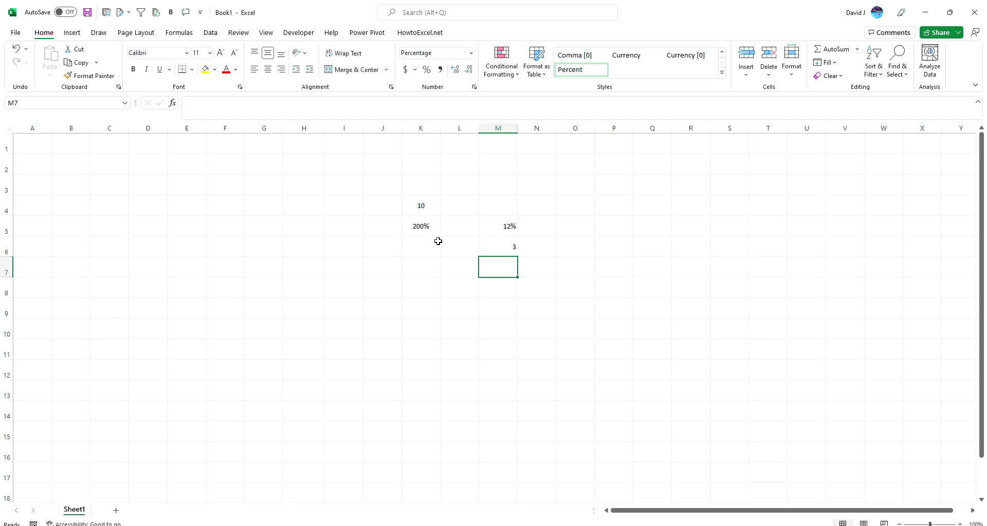
left_click(508, 252)
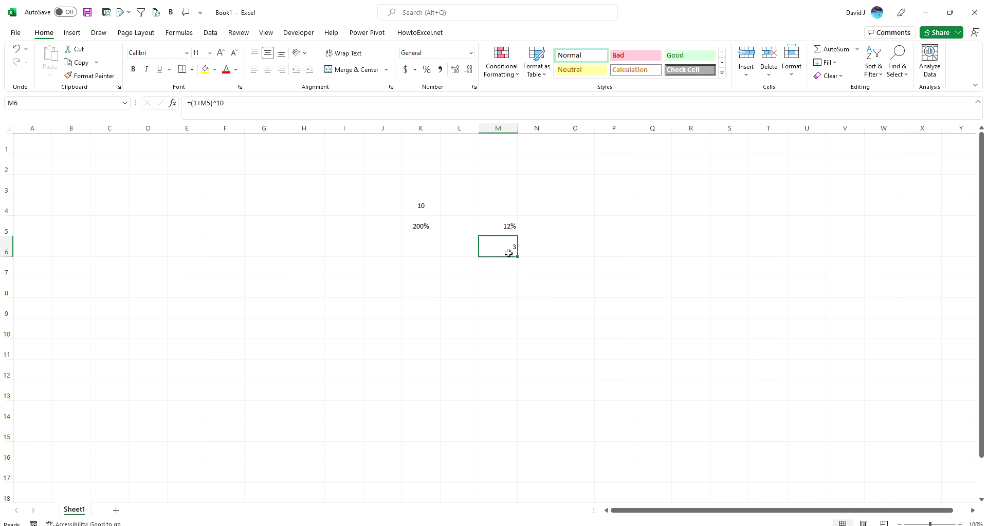
key("Delete")
Copy the full formula text of cell M5 and leave the cell unedited.
left_click(510, 226)
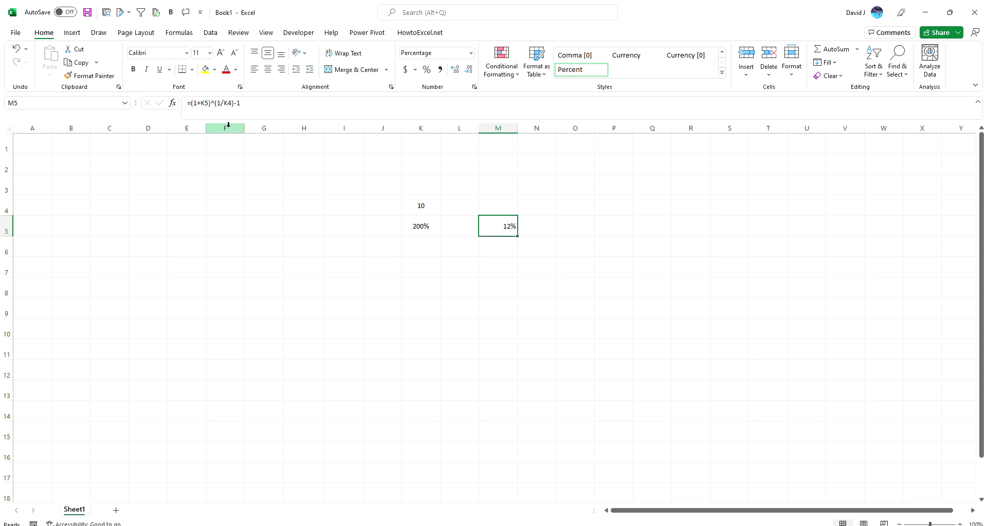
left_click(247, 103)
key("shift+Home")
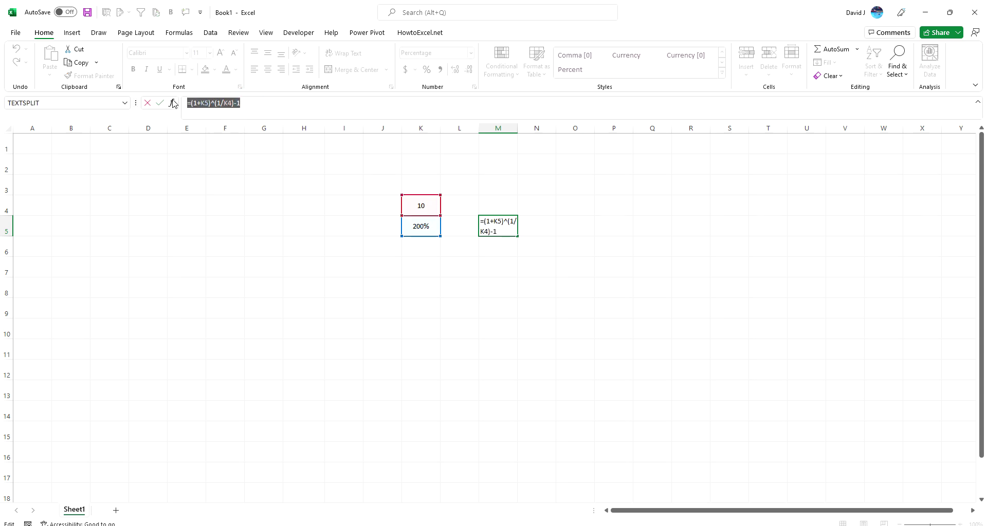
key("Escape")
Start a new workbook-scoped name cagr whose reference begins with =LAMBDA(x,y,.
left_click(172, 32)
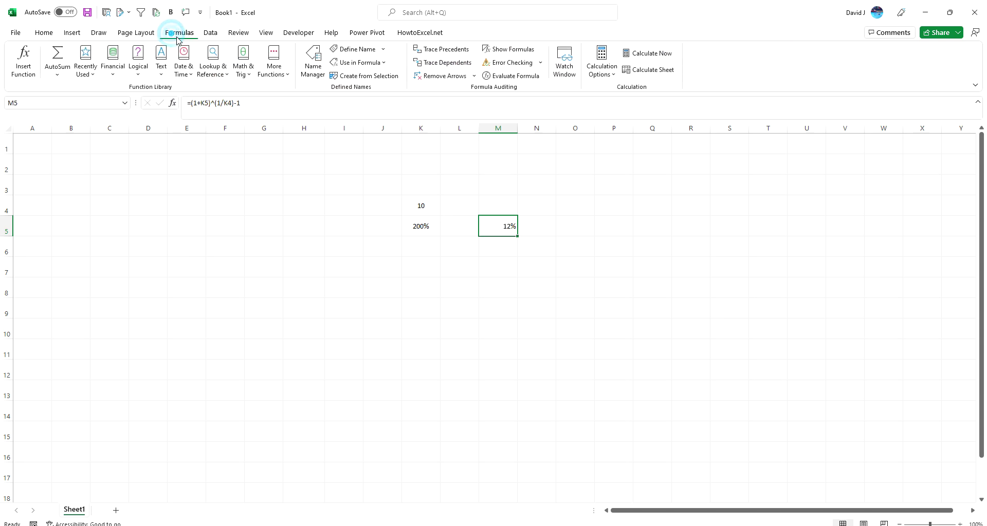
left_click(315, 64)
left_click(315, 310)
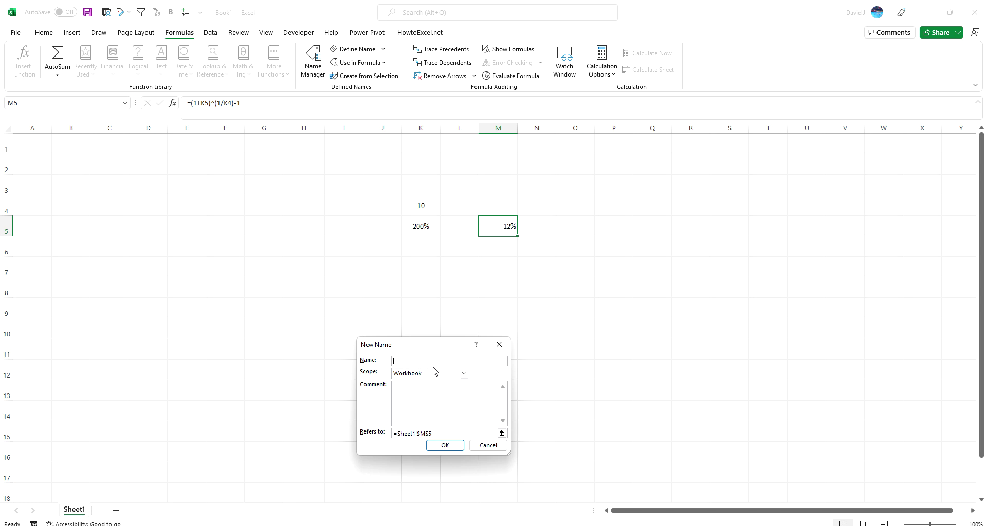
type("cagr")
left_click(495, 433)
type("=LAMBDA")
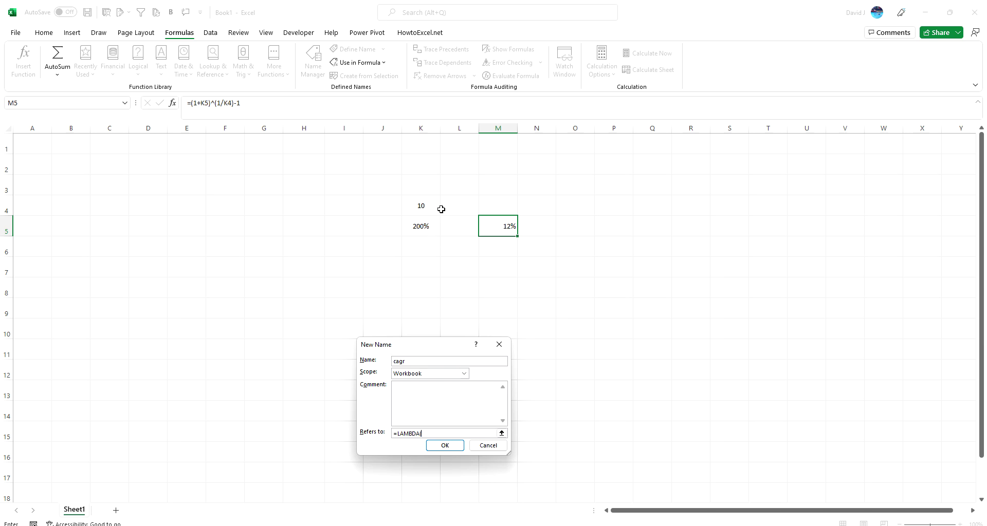
type(",y,")
Complete the cagr reference as =LAMBDA(x,y,(1+x)^(1/y)-1) by pasting the copied formula and swapping K5 for x and K4 for y, and save it.
key("ctrl+v")
left_click(433, 433)
key("BackSpace")
left_click(443, 433)
key("BackSpace")
type("x")
key("BackSpace")
key("BackSpace")
type("y")
left_click(455, 442)
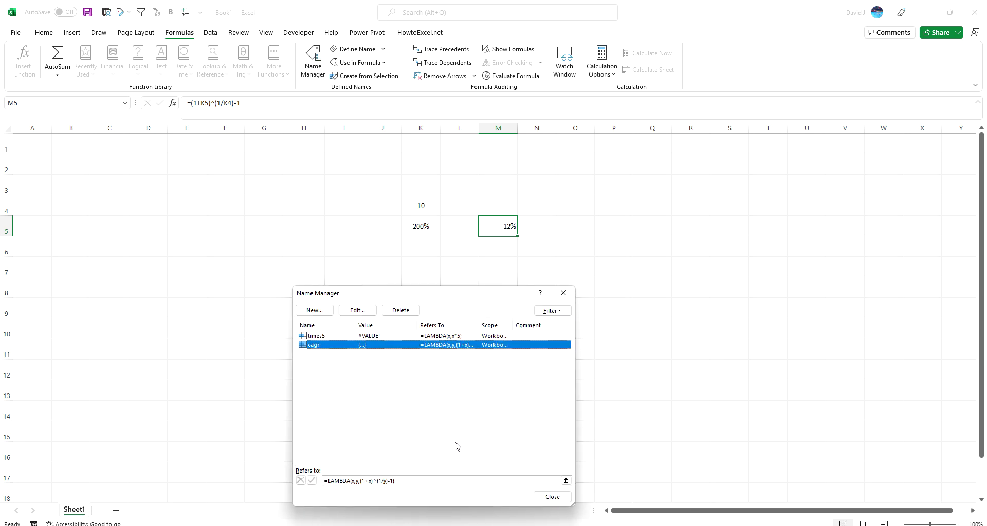
left_click(550, 496)
Enter the formula =cagr(K5,K4) in cell M7.
left_click(503, 263)
type("=cagr(")
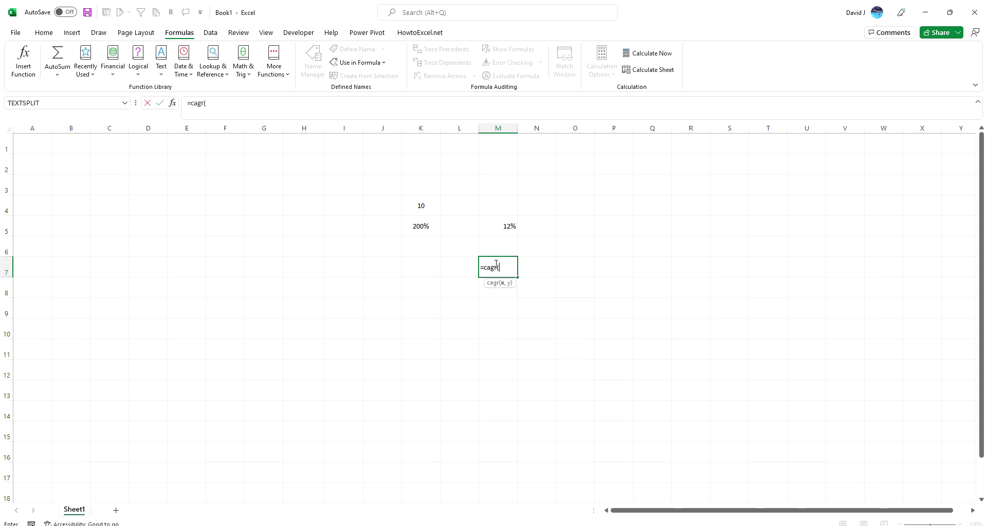
left_click(429, 229)
type(",")
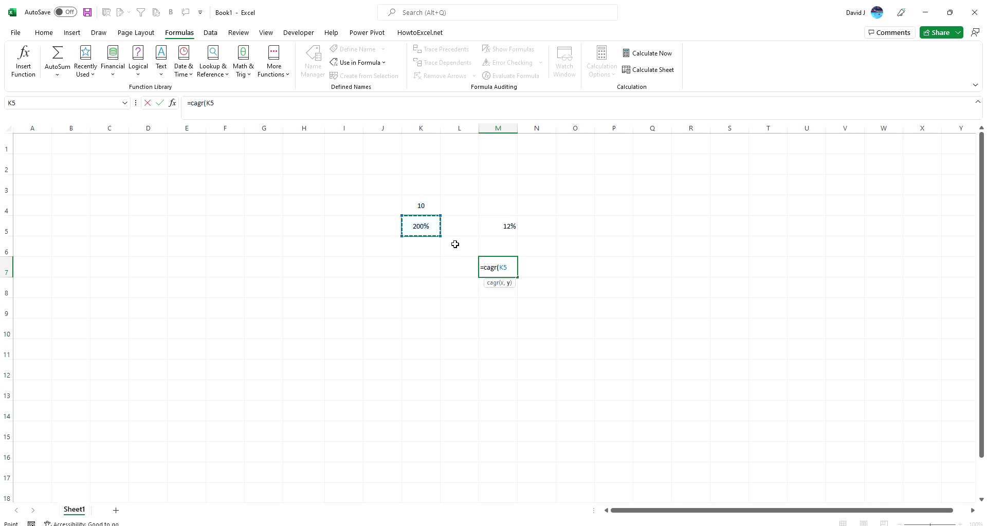
left_click(427, 208)
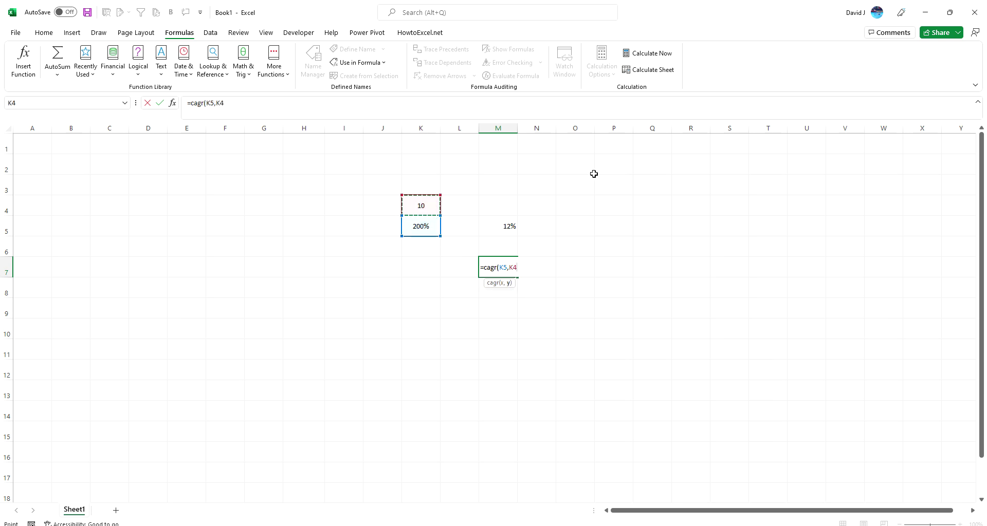
type(")")
key("Return")
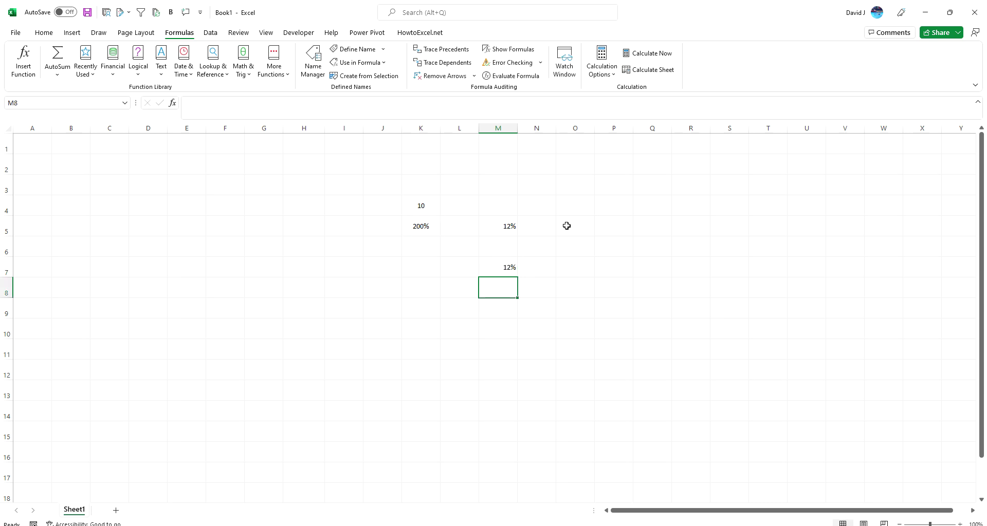
Set K4 to 11 to compare the cagr function with the direct formula.
left_click(430, 208)
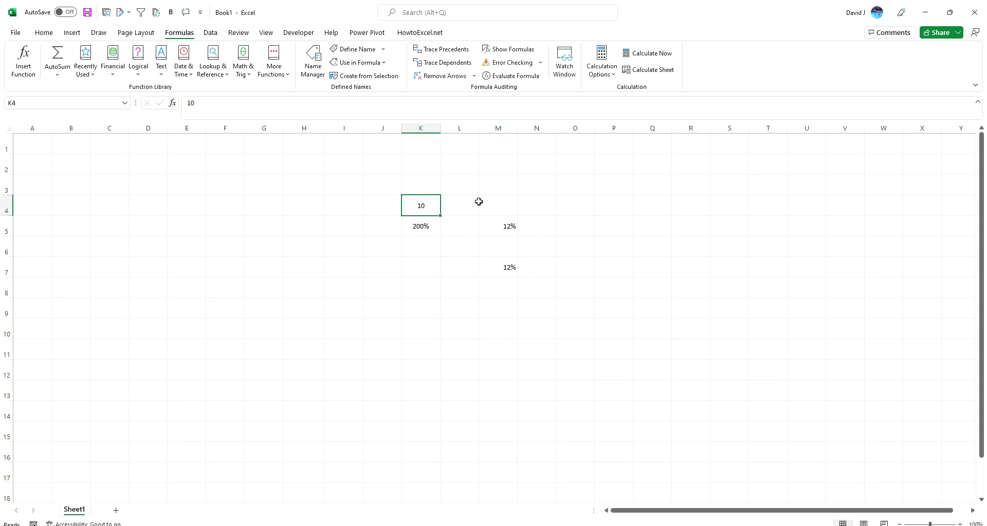
type("11")
key("Return")
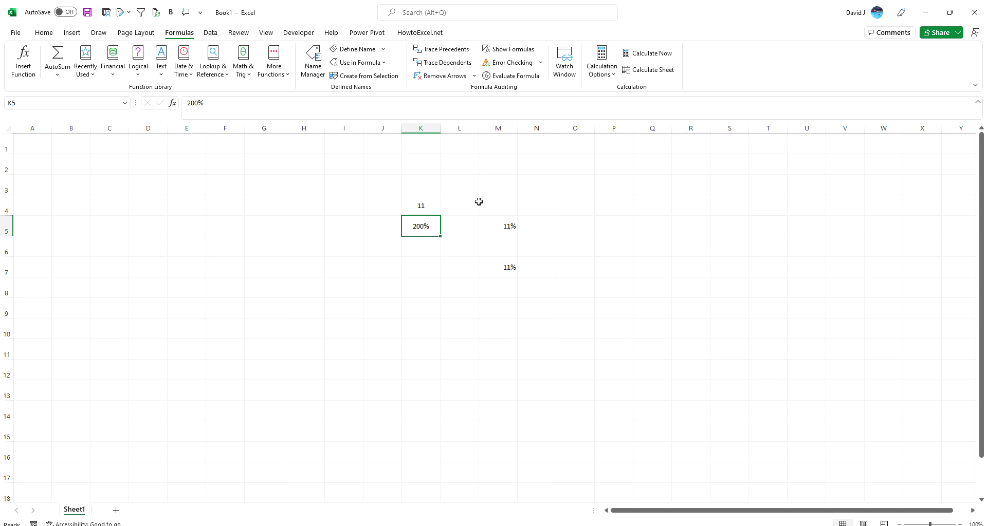
Set K4 to 10 and K5 to 500% to test both growth formulas.
key("Up")
type("10")
key("Return")
type("500")
key("Return")
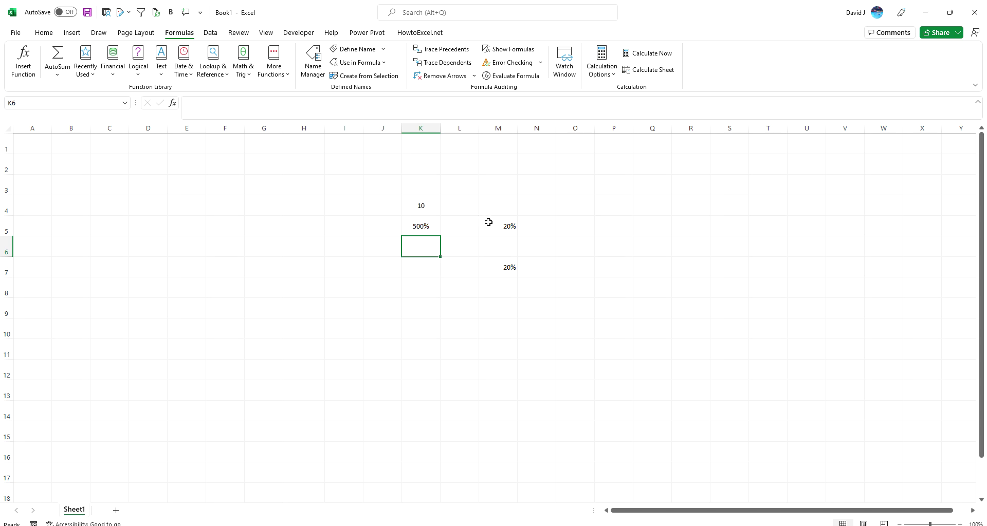
Compare the direct growth formula in M5 with the custom cagr formula in M7.
left_click(489, 222)
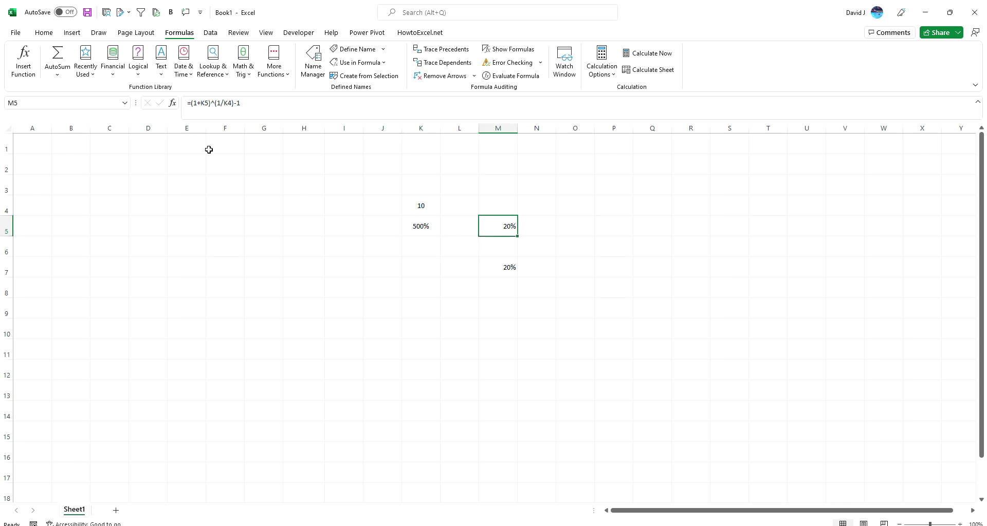
left_click(507, 268)
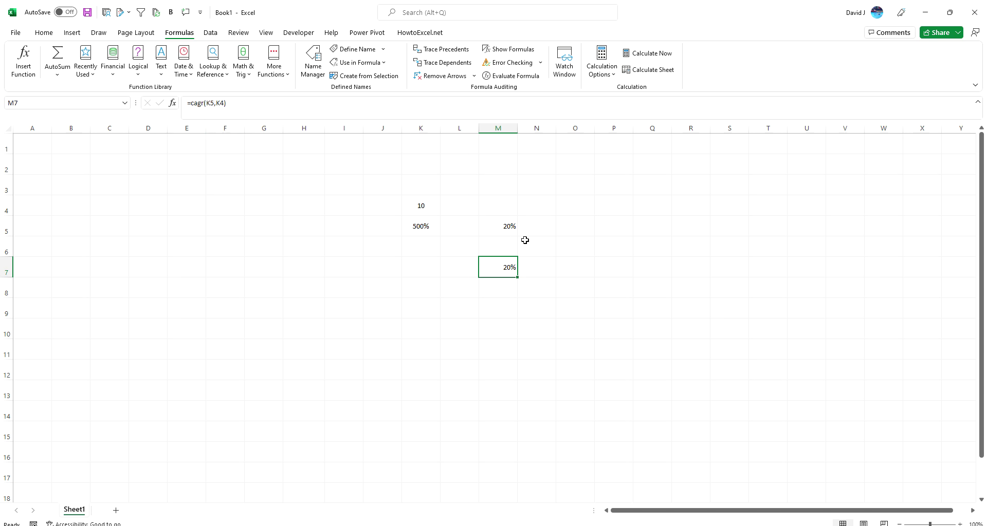
left_click(507, 228)
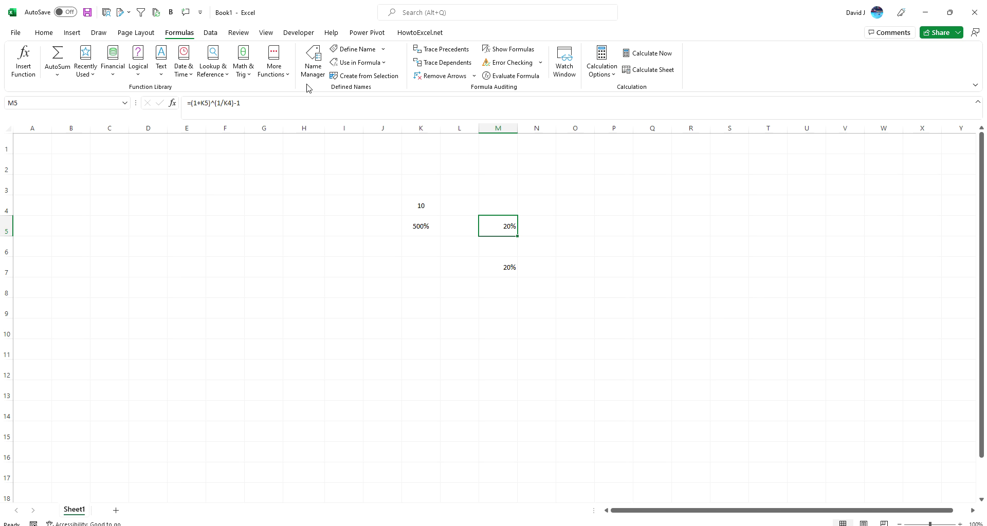
Review the LAMBDA definitions of the cagr and times5 names in the Name Manager, leaving both unchanged.
left_click(313, 60)
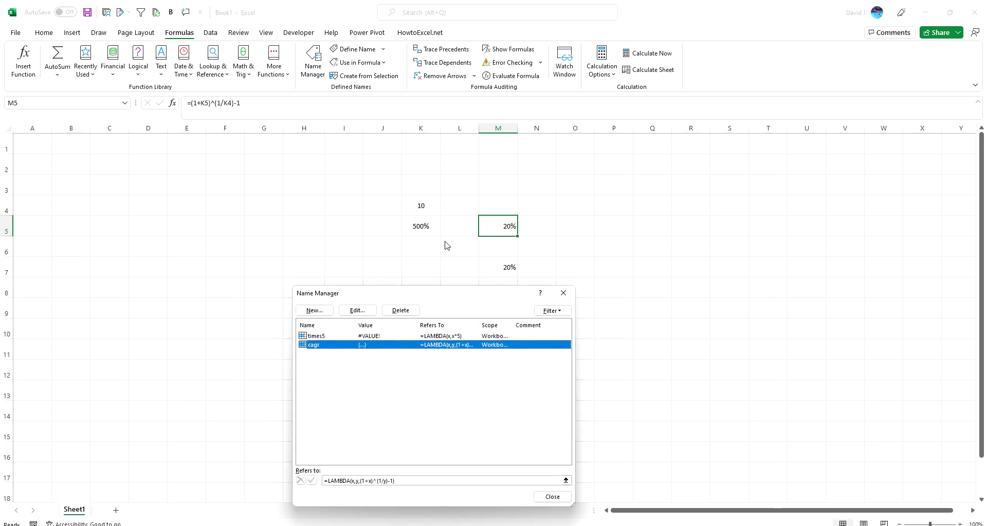
left_click(364, 311)
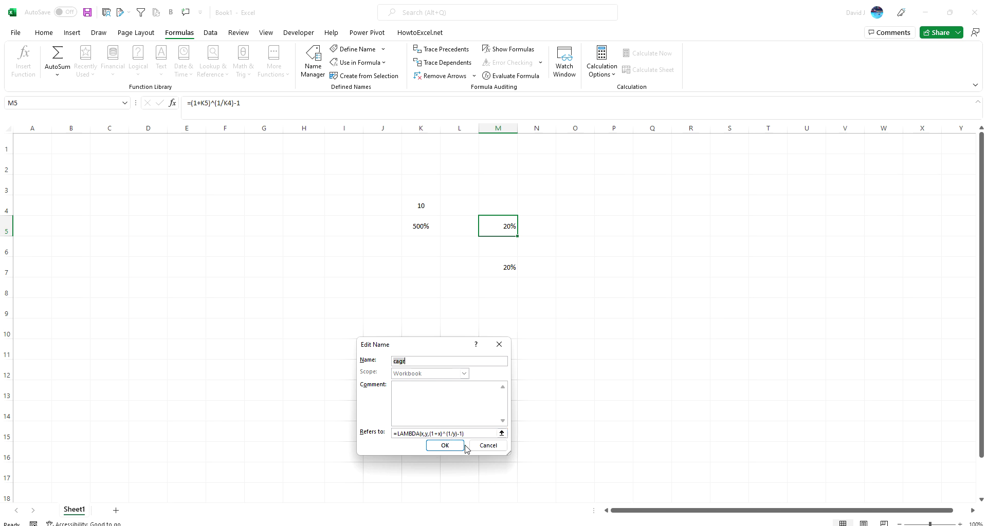
left_click(446, 445)
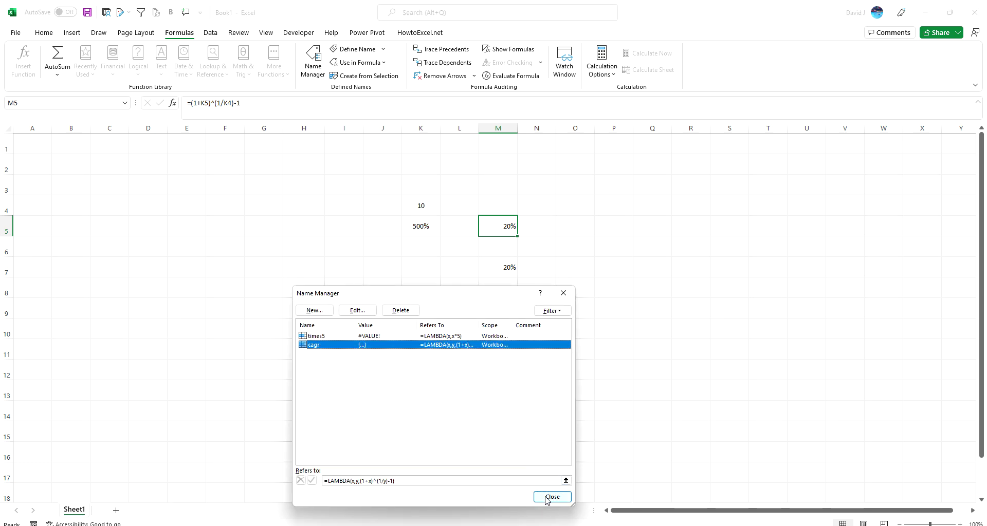
left_click(547, 498)
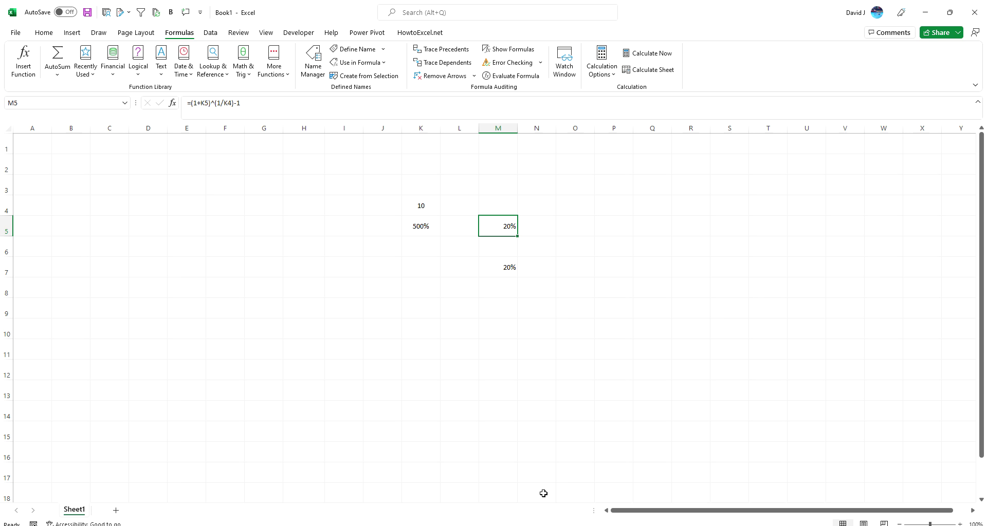
left_click(311, 65)
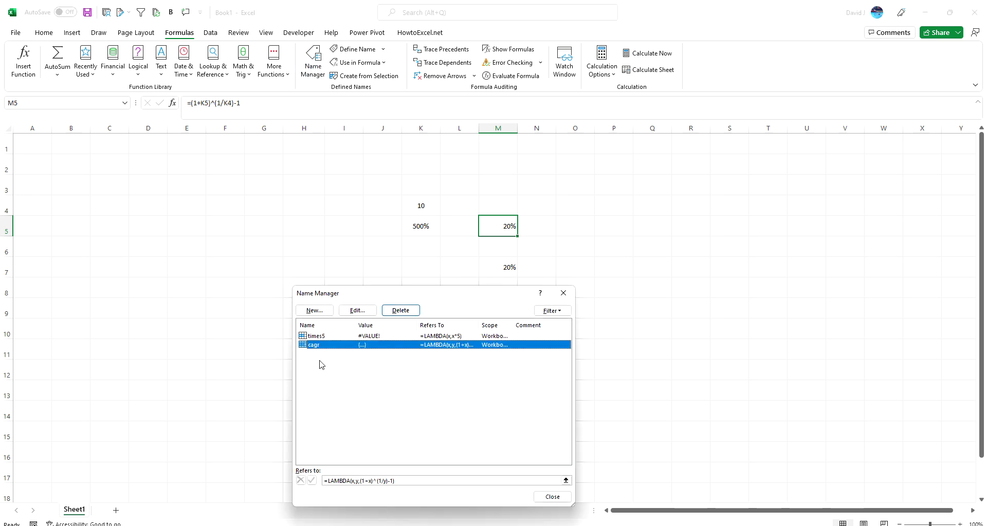
left_click(334, 337)
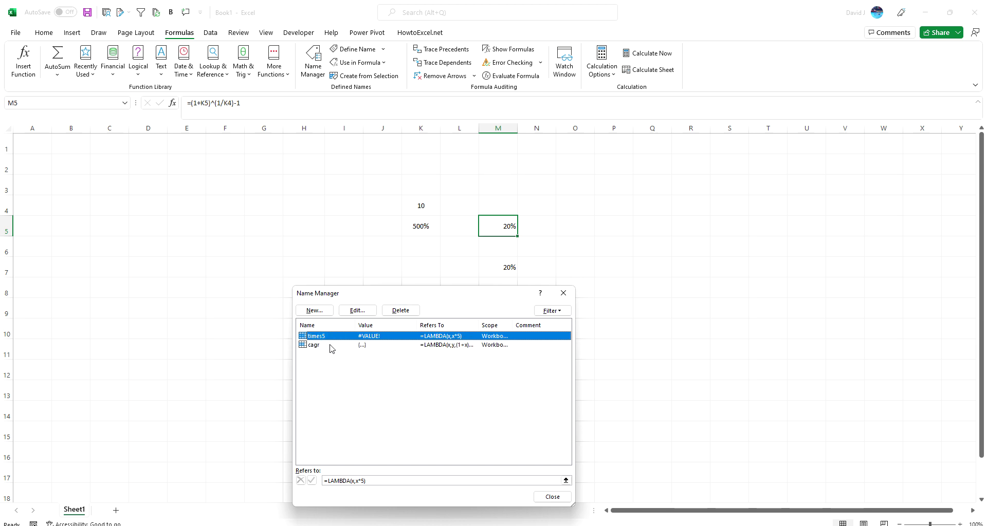
left_click(332, 346)
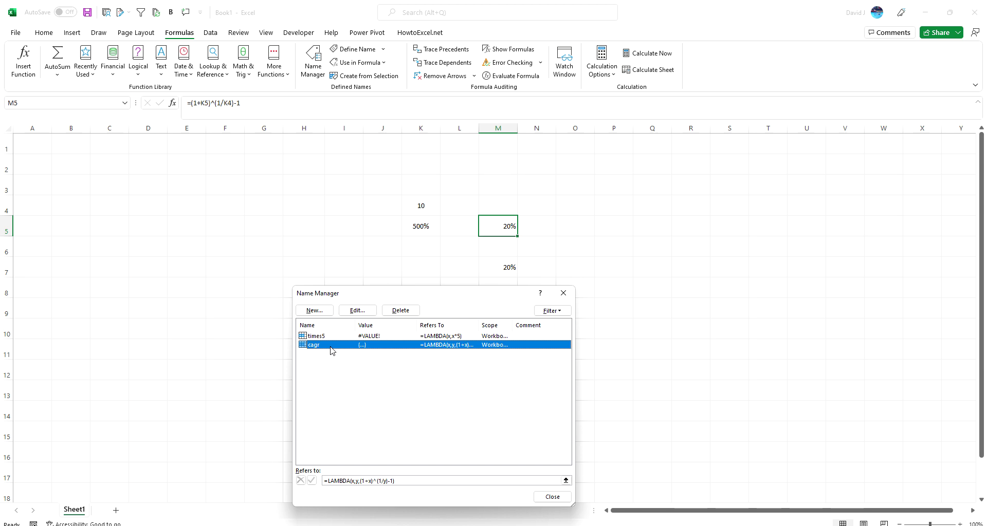
left_click(564, 294)
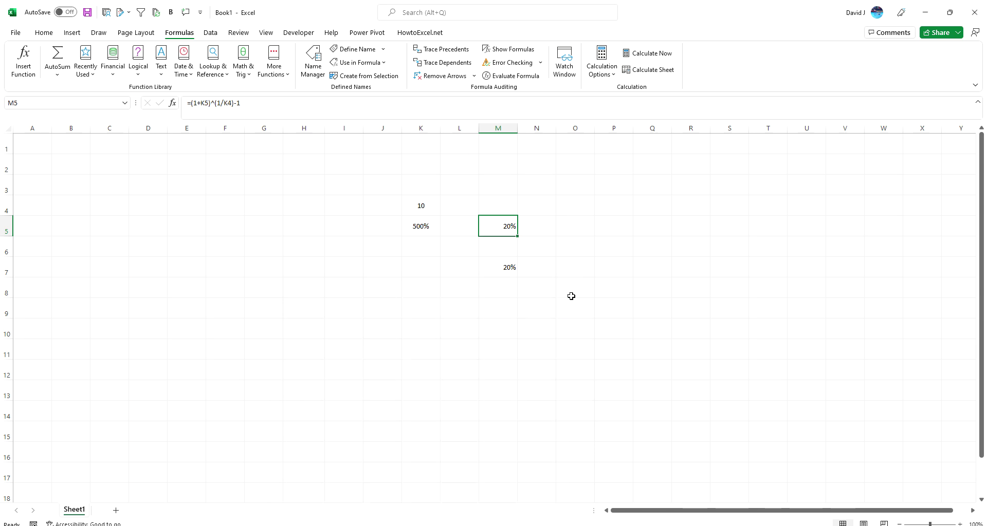